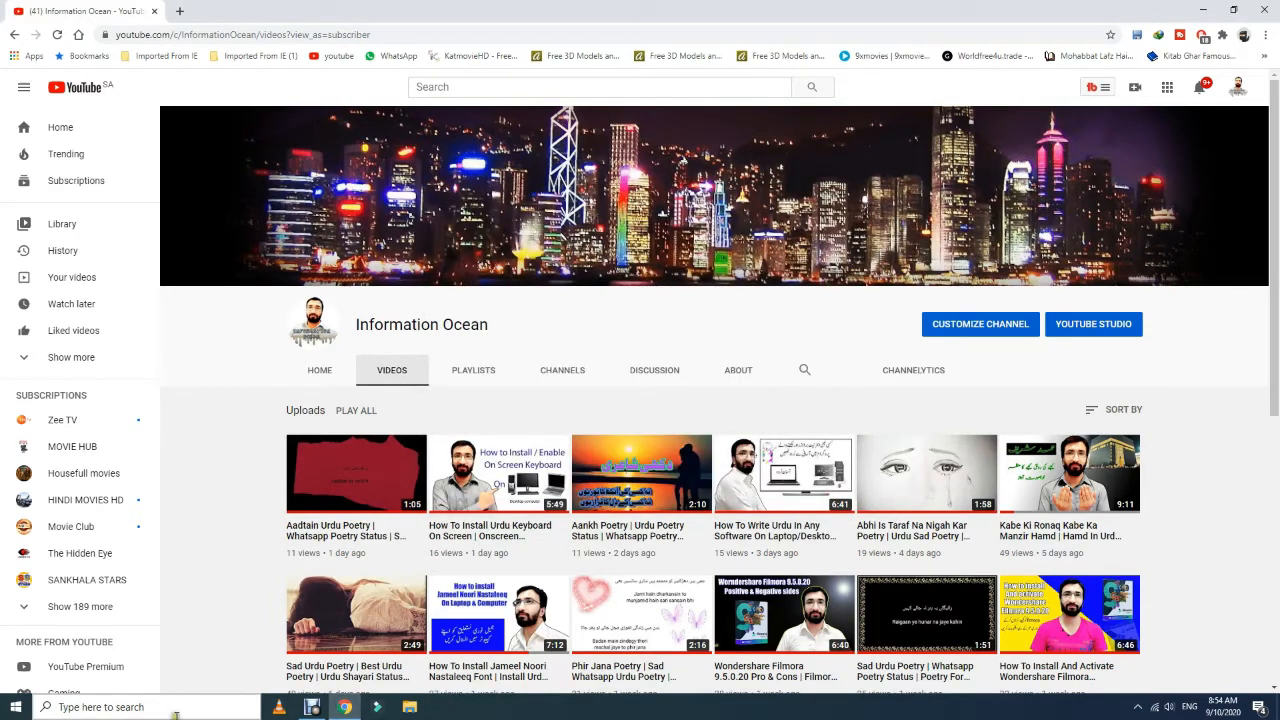
Open the Windows Control Panel.
{"action": "left_click", "coordinate": [15, 707]}
{"action": "left_click", "coordinate": [330, 510]}
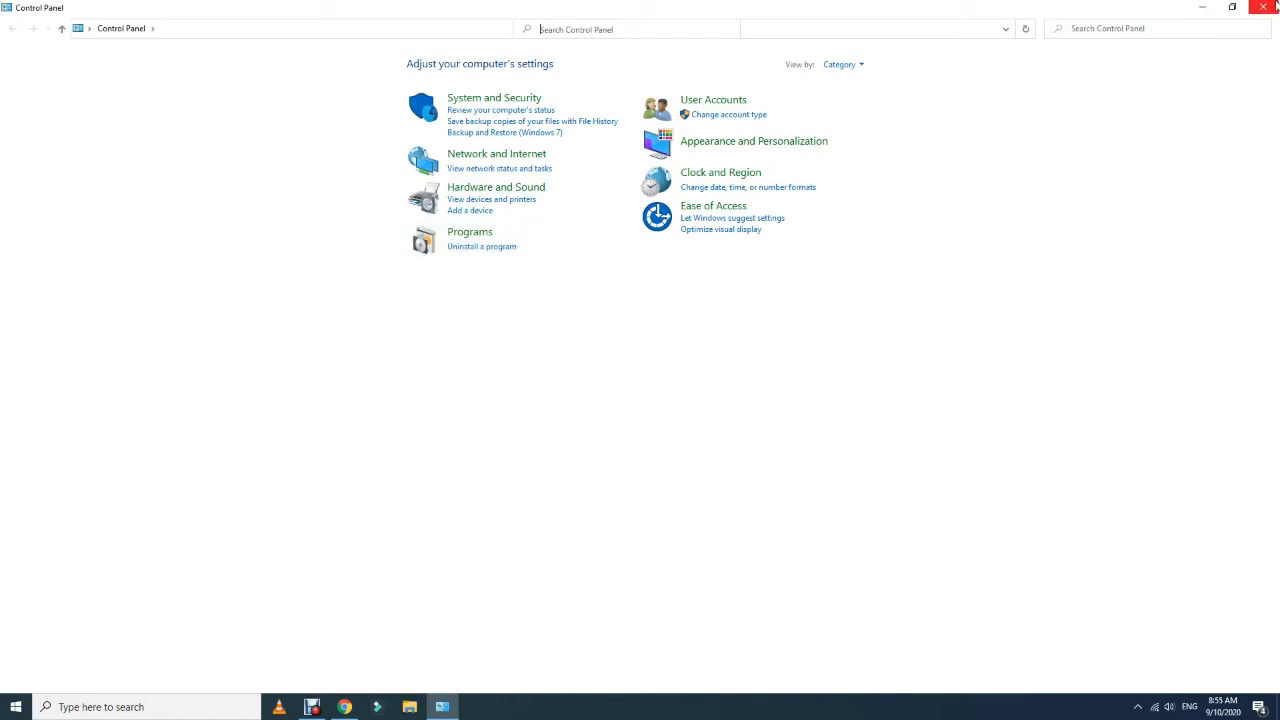
Switch the Control Panel view to large icons, to small icons, and back to Category.
{"action": "left_click", "coordinate": [864, 65]}
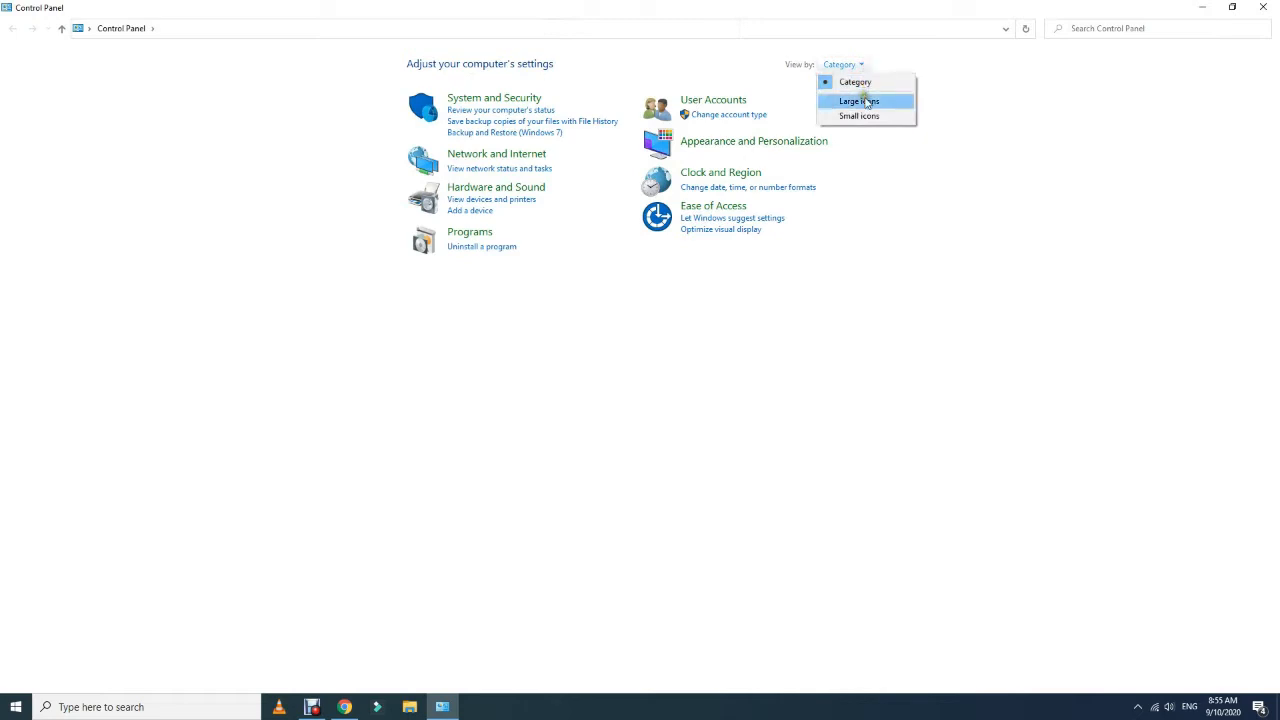
{"action": "left_click", "coordinate": [866, 103]}
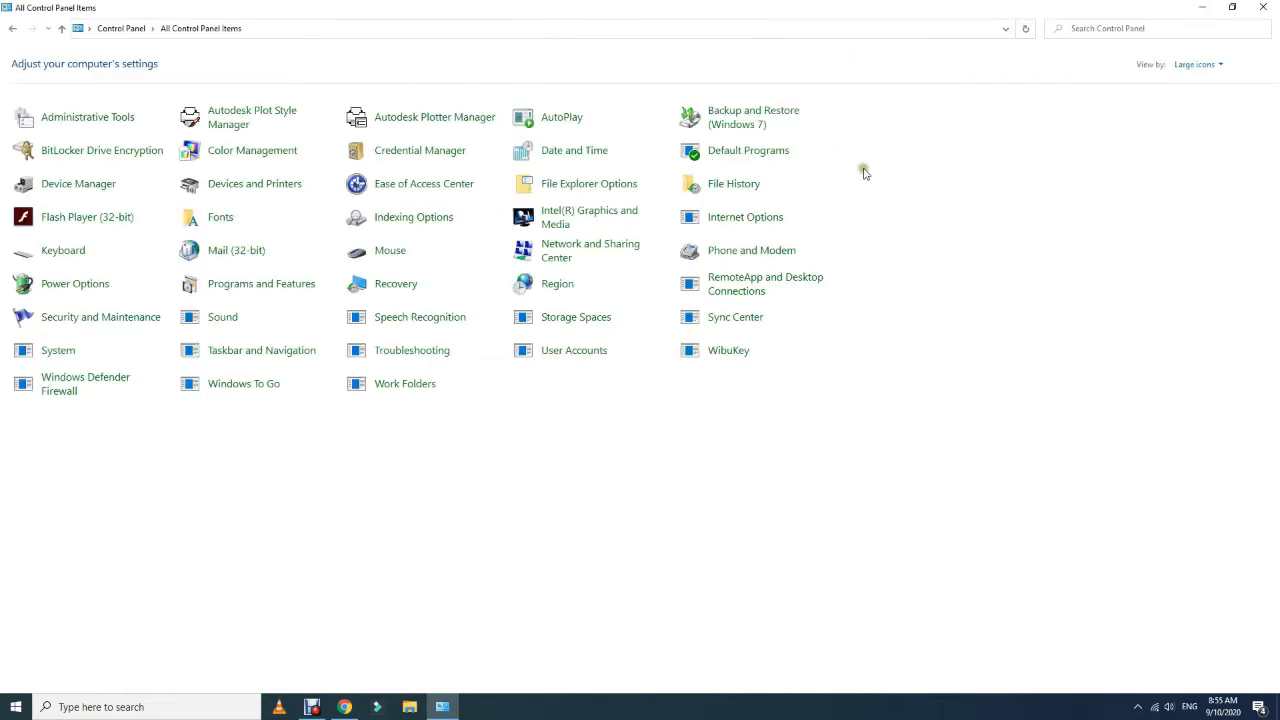
{"action": "left_click", "coordinate": [1208, 65]}
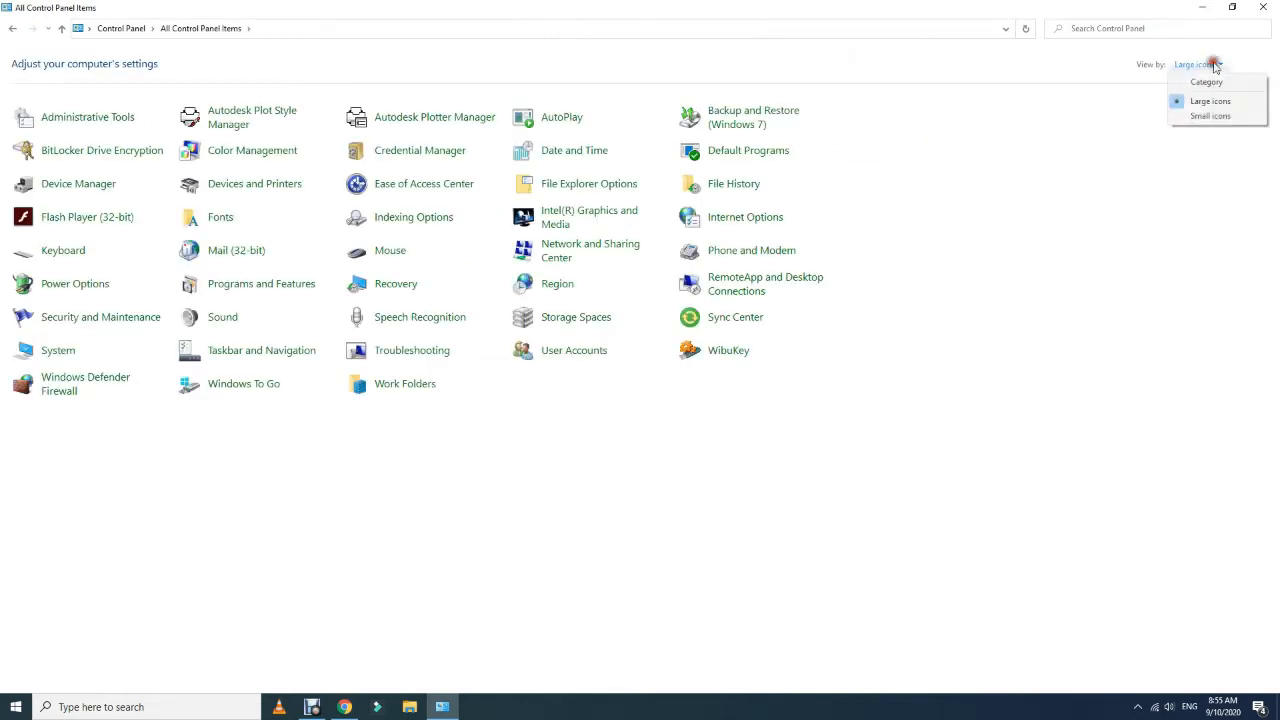
{"action": "left_click", "coordinate": [1205, 117]}
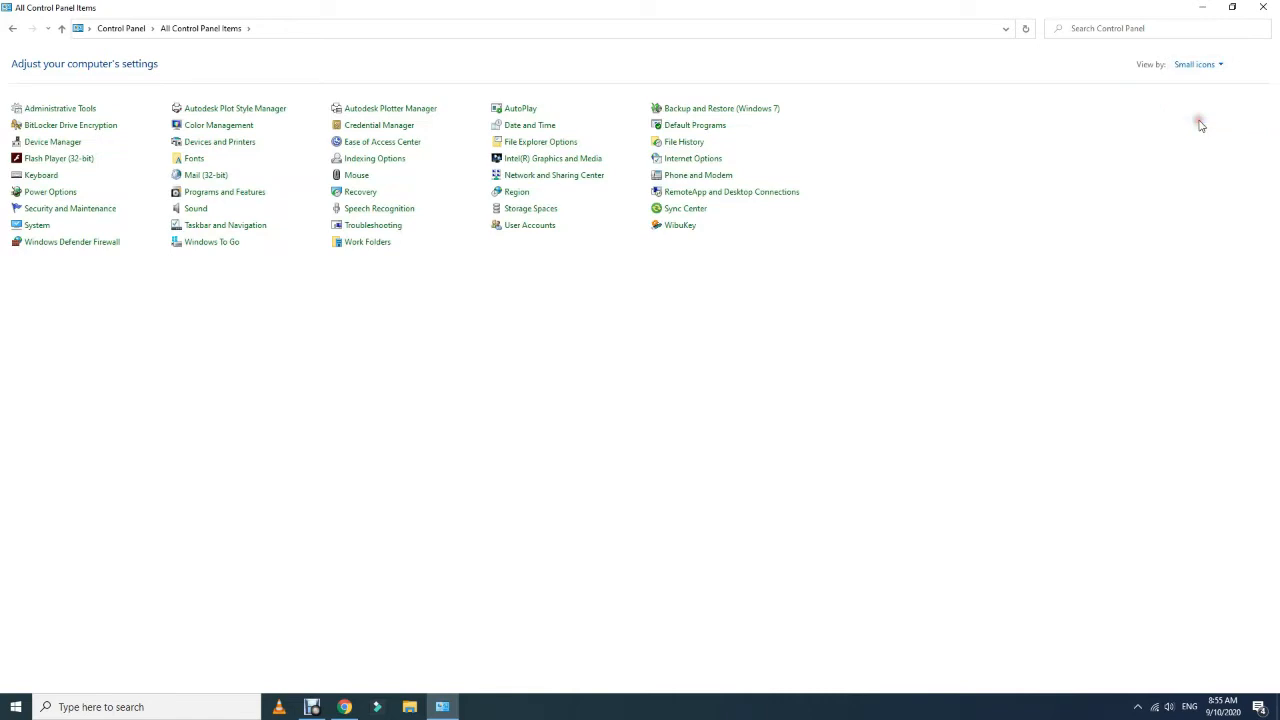
{"action": "left_click", "coordinate": [1190, 65]}
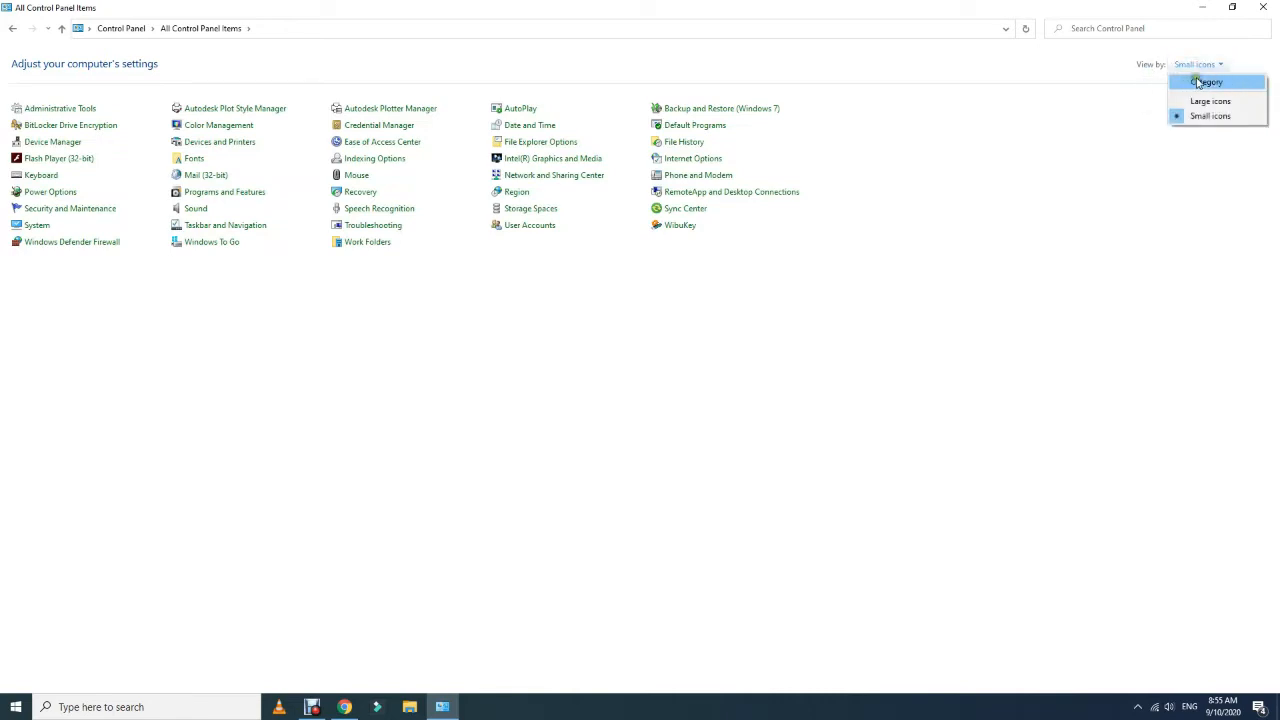
{"action": "left_click", "coordinate": [1235, 82]}
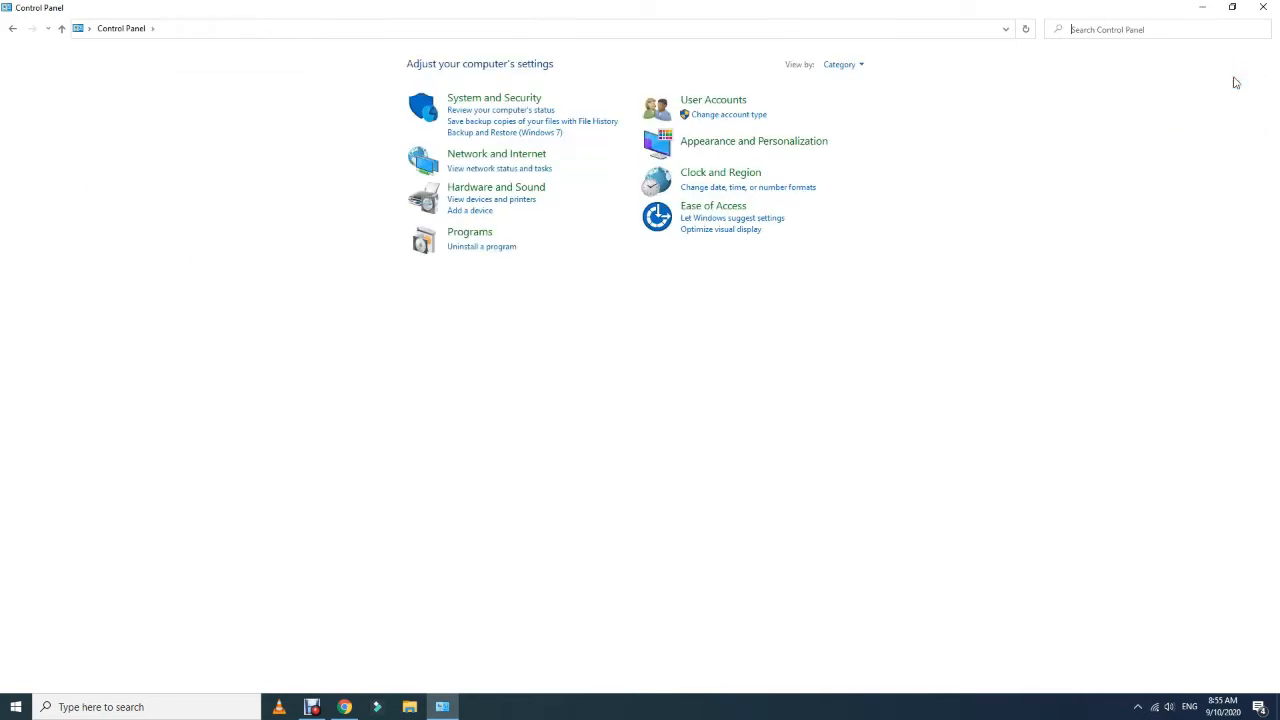
From the installed programs list, try to turn on .NET Framework 3.5 as a Windows feature, letting Windows Update download the files.
{"action": "left_click", "coordinate": [495, 251]}
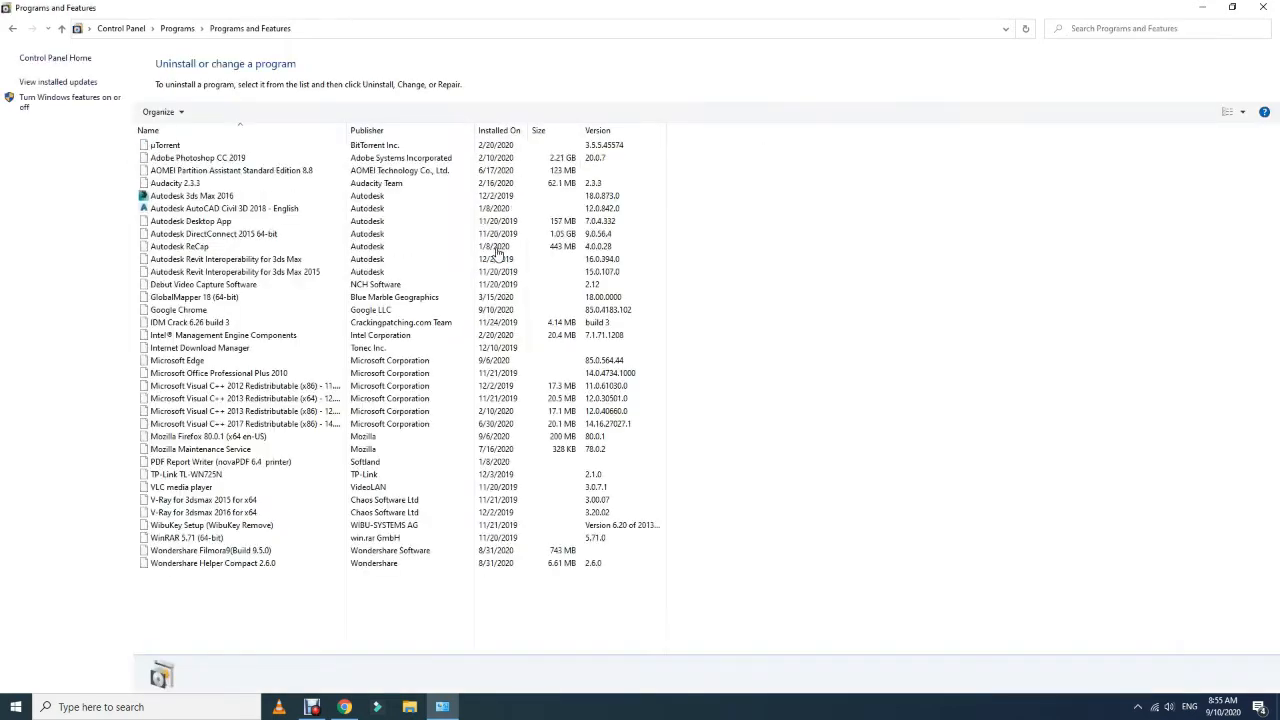
{"action": "left_click", "coordinate": [86, 102]}
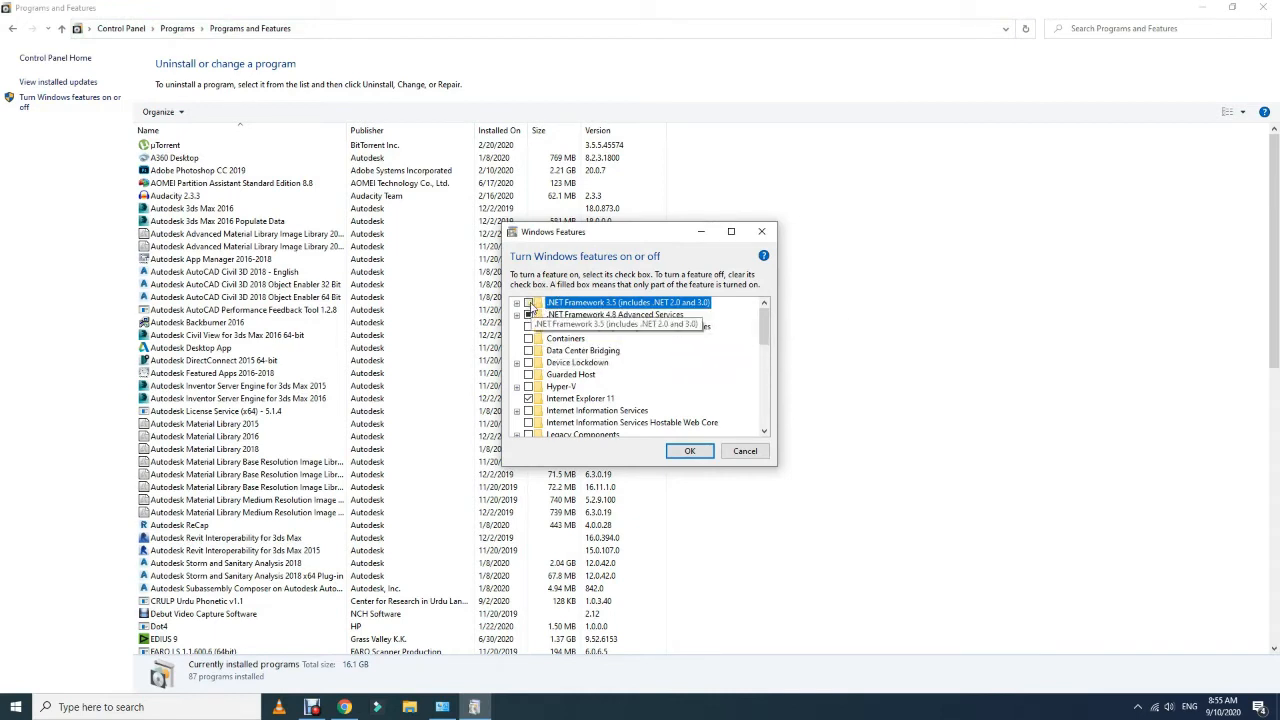
{"action": "left_click", "coordinate": [697, 452]}
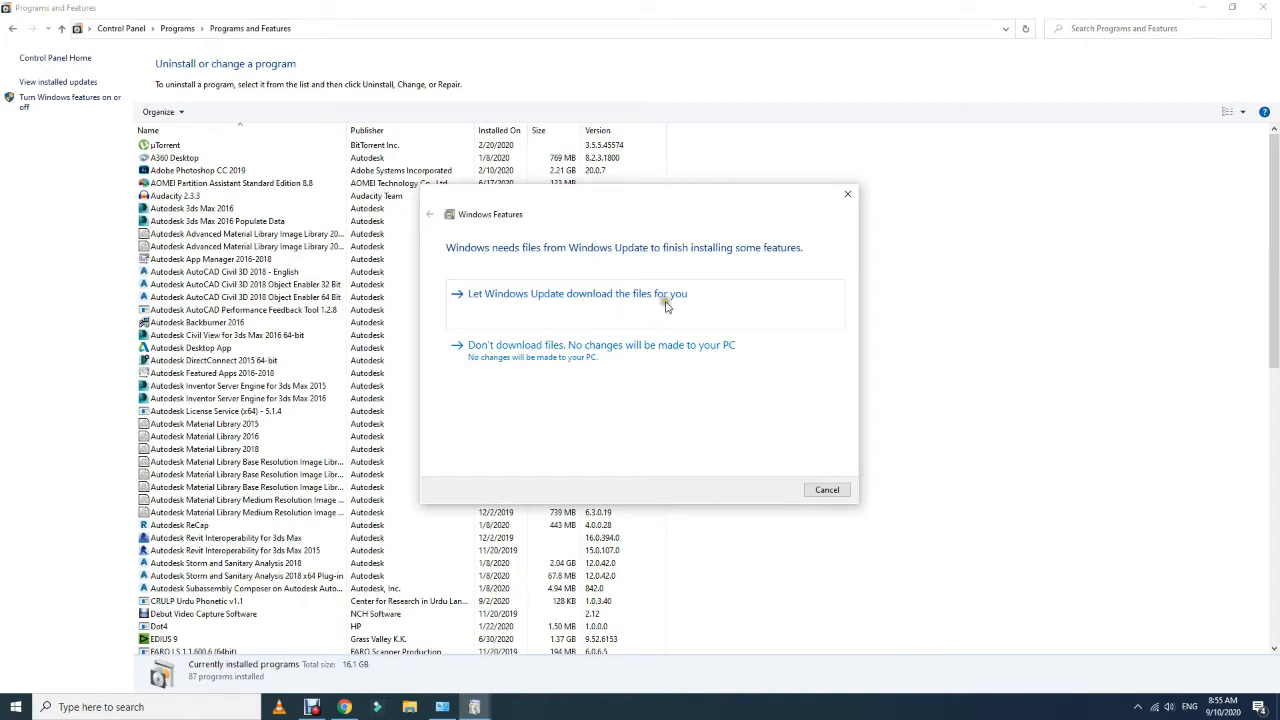
{"action": "left_click", "coordinate": [726, 303]}
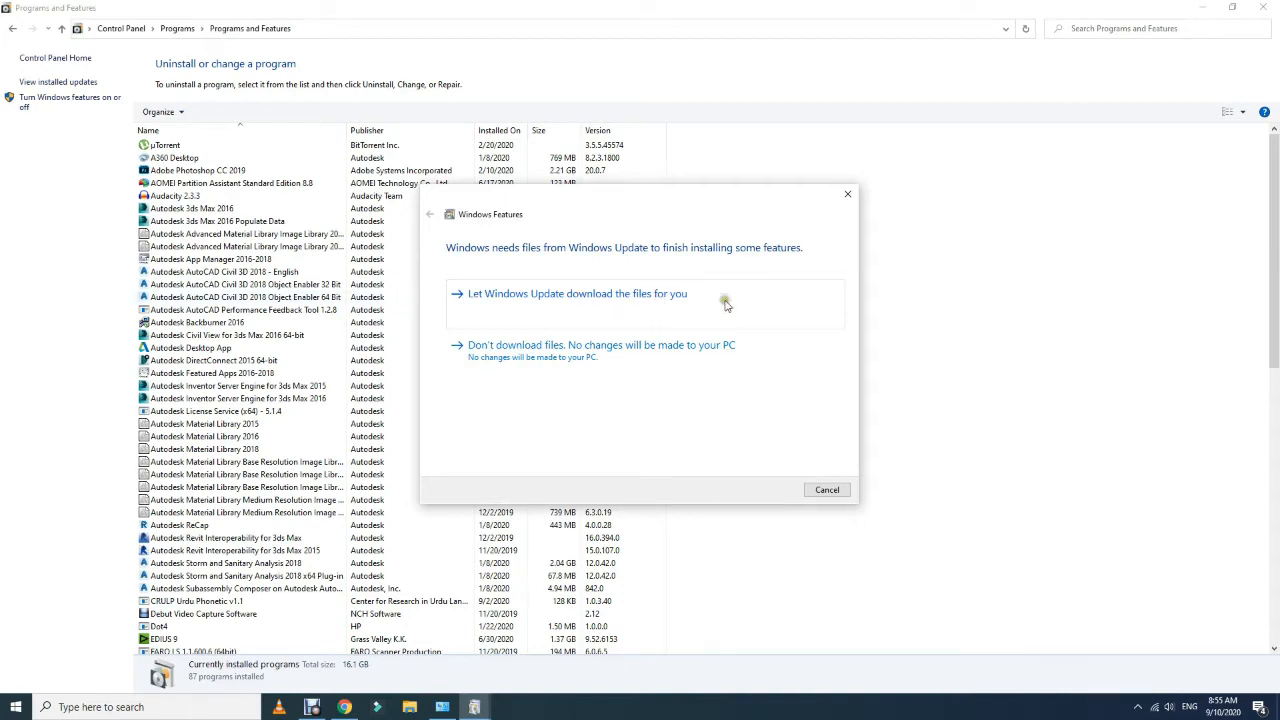
{"action": "left_click", "coordinate": [588, 303]}
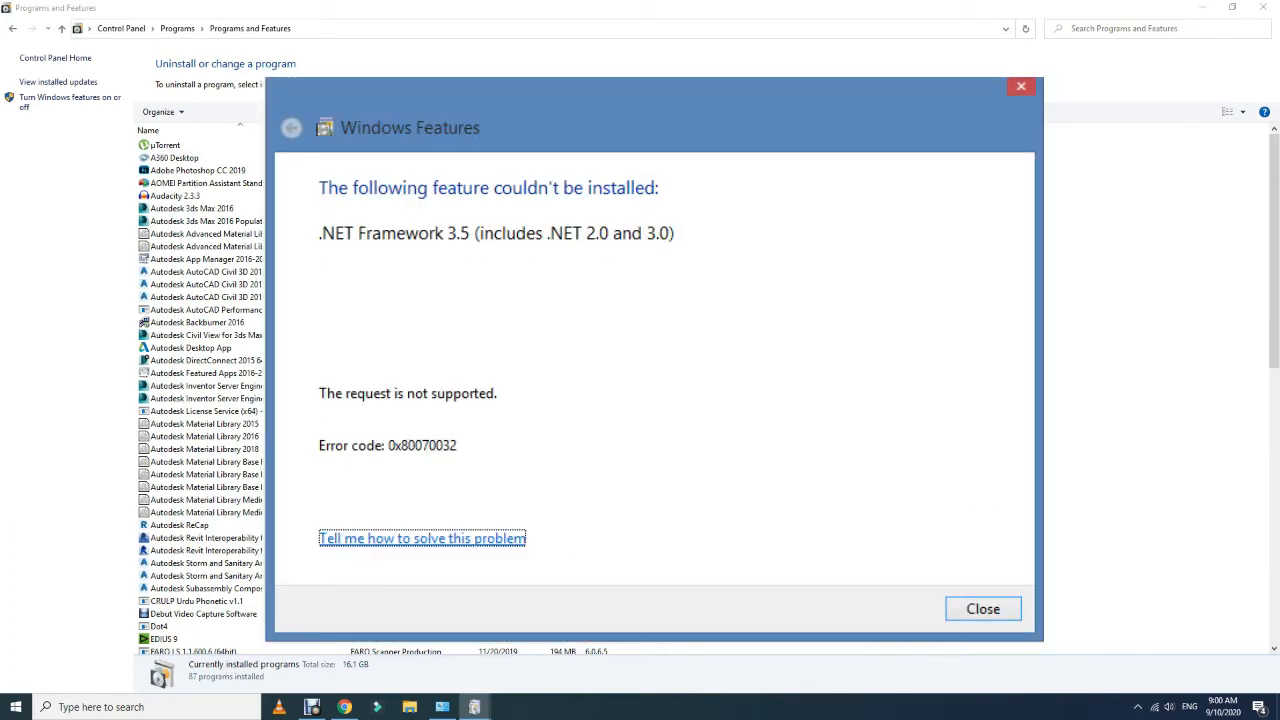
{"action": "left_click", "coordinate": [983, 609]}
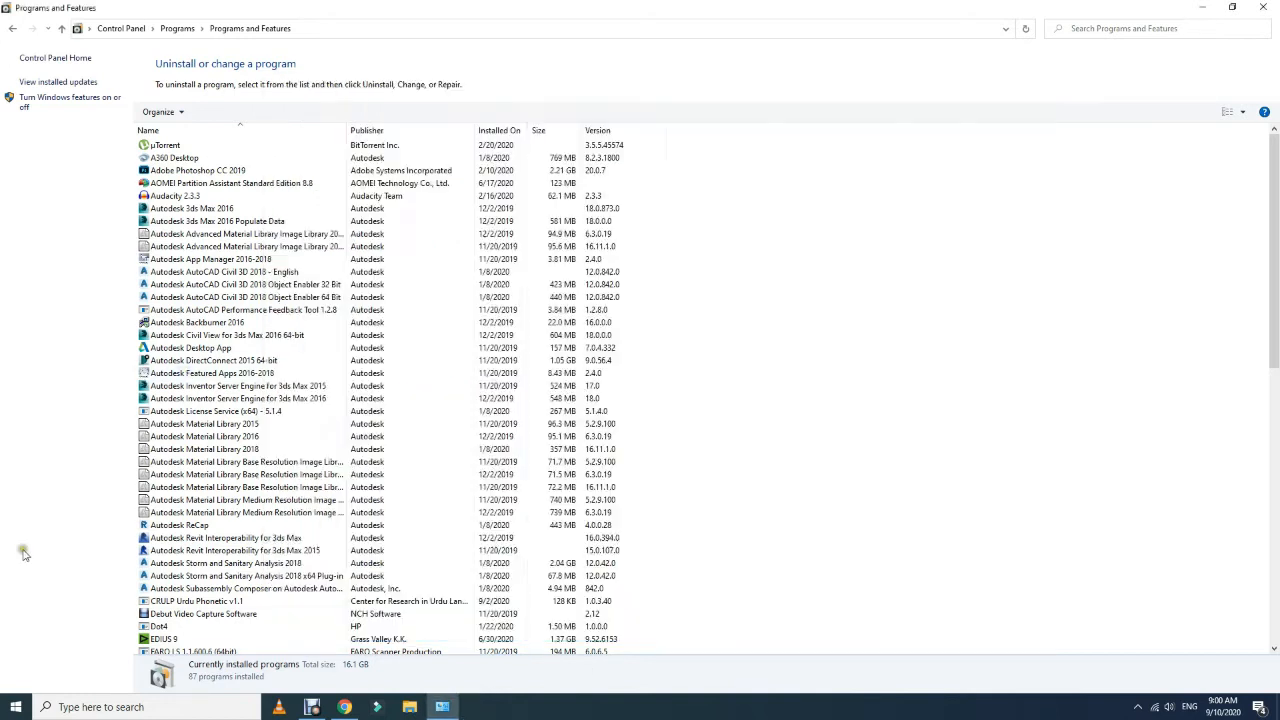
Launch the Local Group Policy Editor with gpedit.msc, maximize it, and widen the tree area to show full folder names.
{"action": "left_click", "coordinate": [127, 708]}
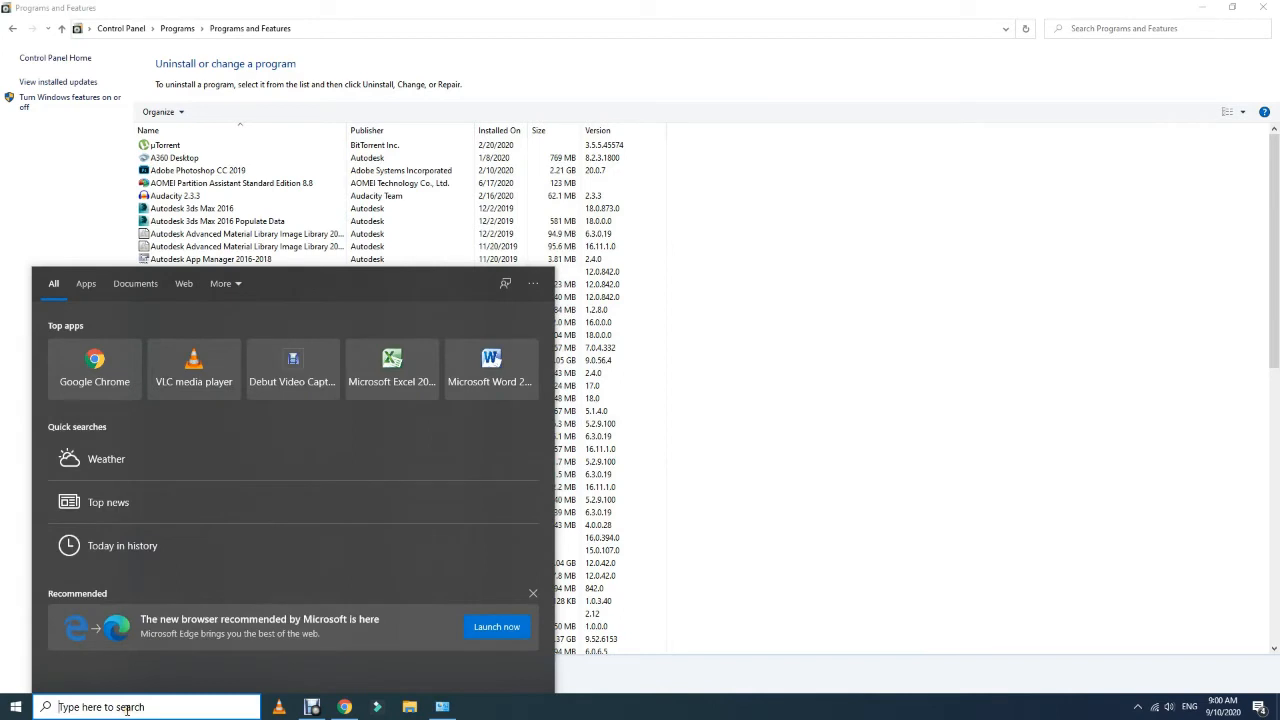
{"action": "type", "text": "gpedi"}
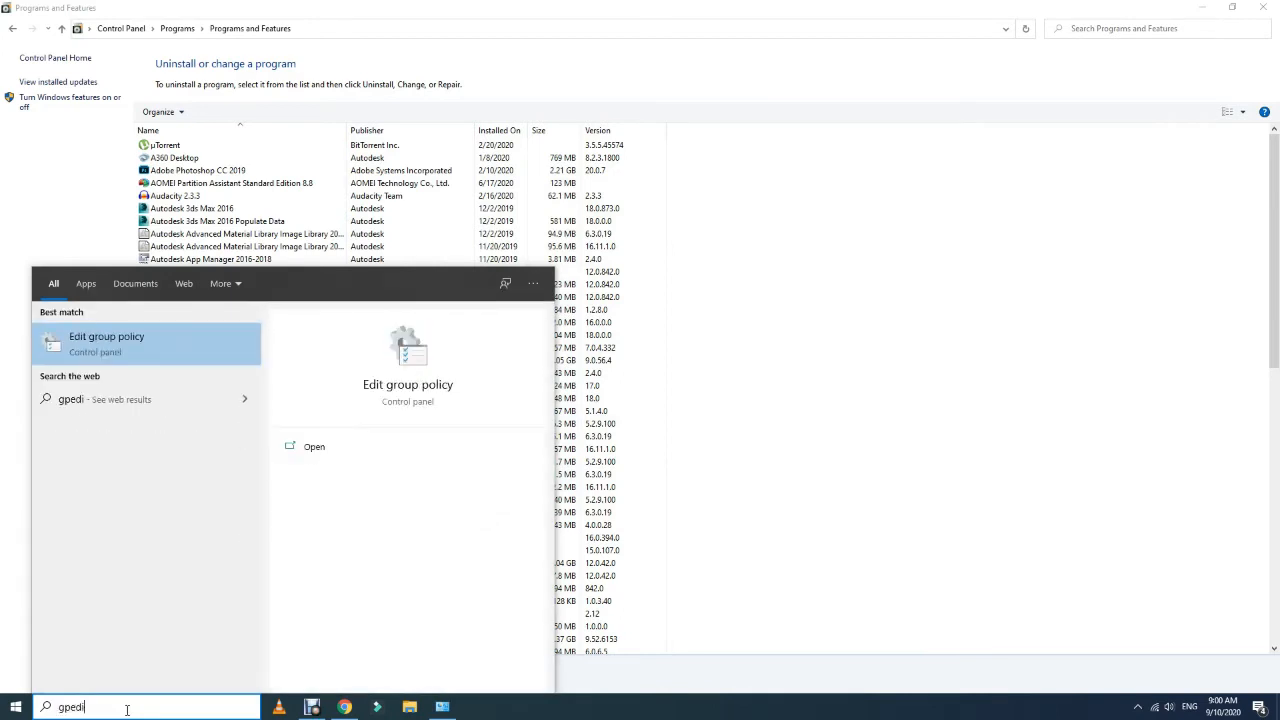
{"action": "type", "text": "t.msc"}
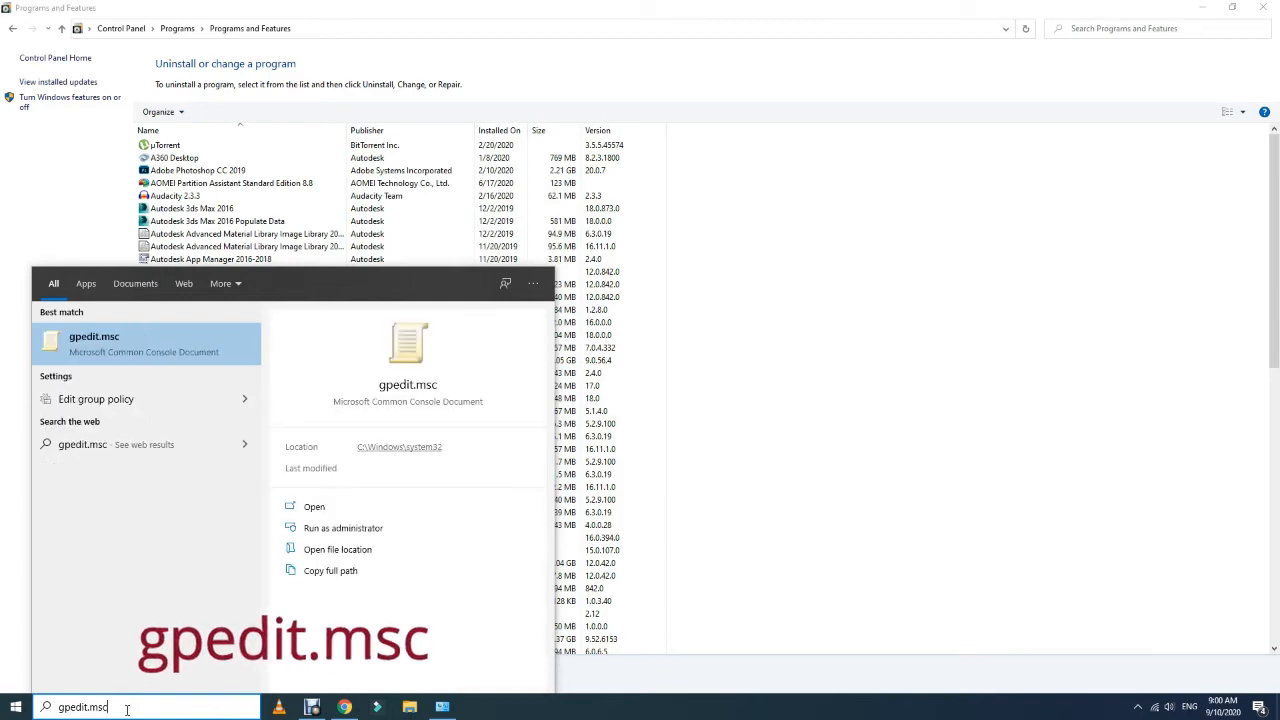
{"action": "key", "text": "Return"}
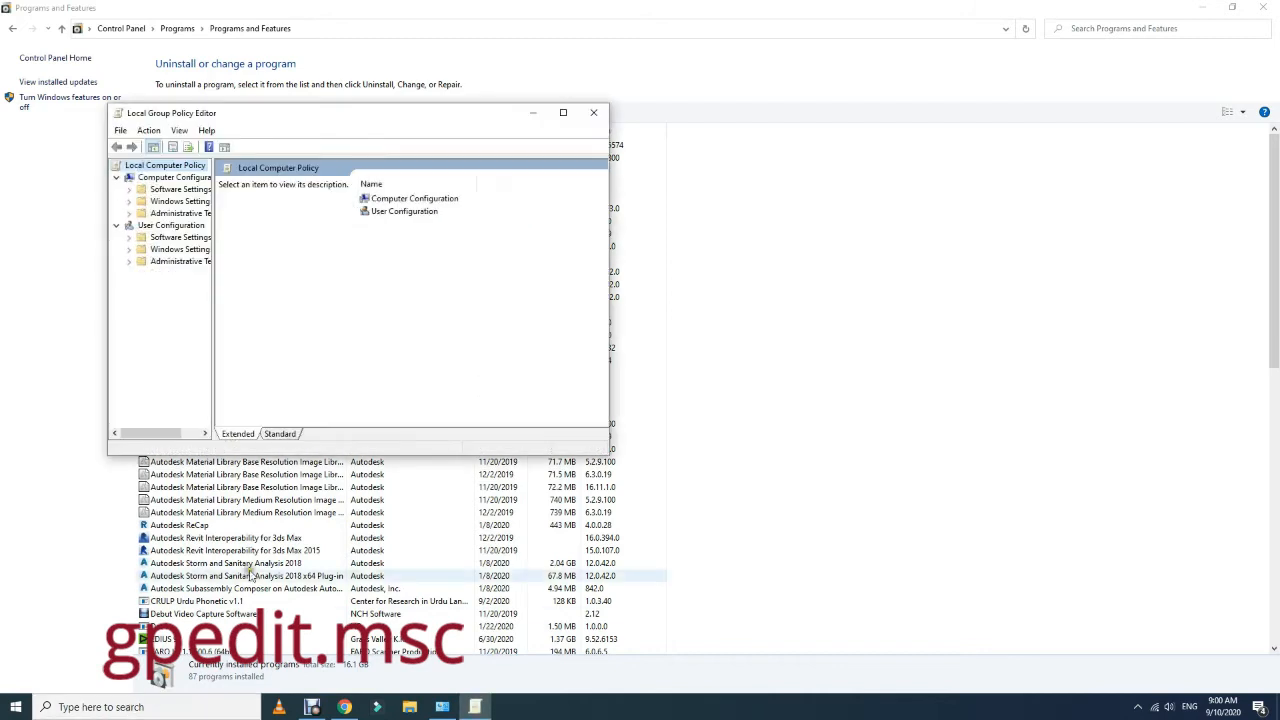
{"action": "left_click", "coordinate": [563, 113]}
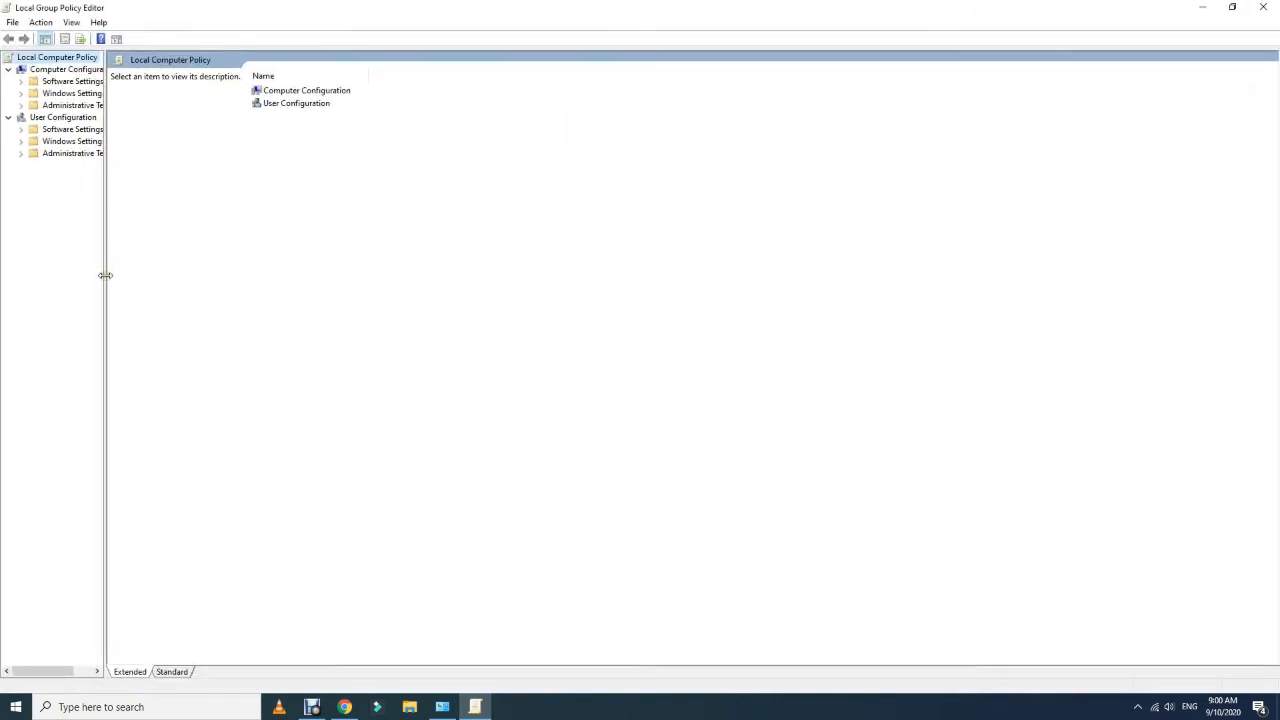
{"action": "left_click_drag", "start_coordinate": [105, 275], "coordinate": [152, 281]}
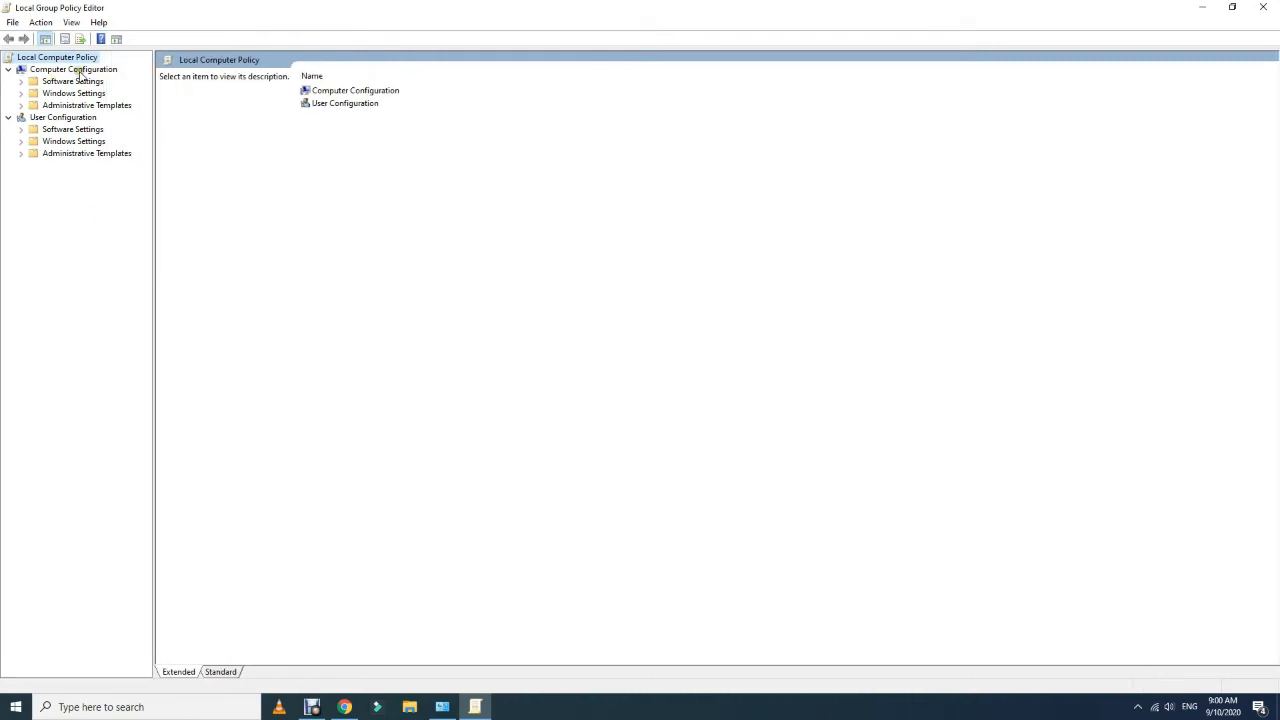
Show the System policy settings under Computer Configuration > Administrative Templates.
{"action": "left_click", "coordinate": [21, 106]}
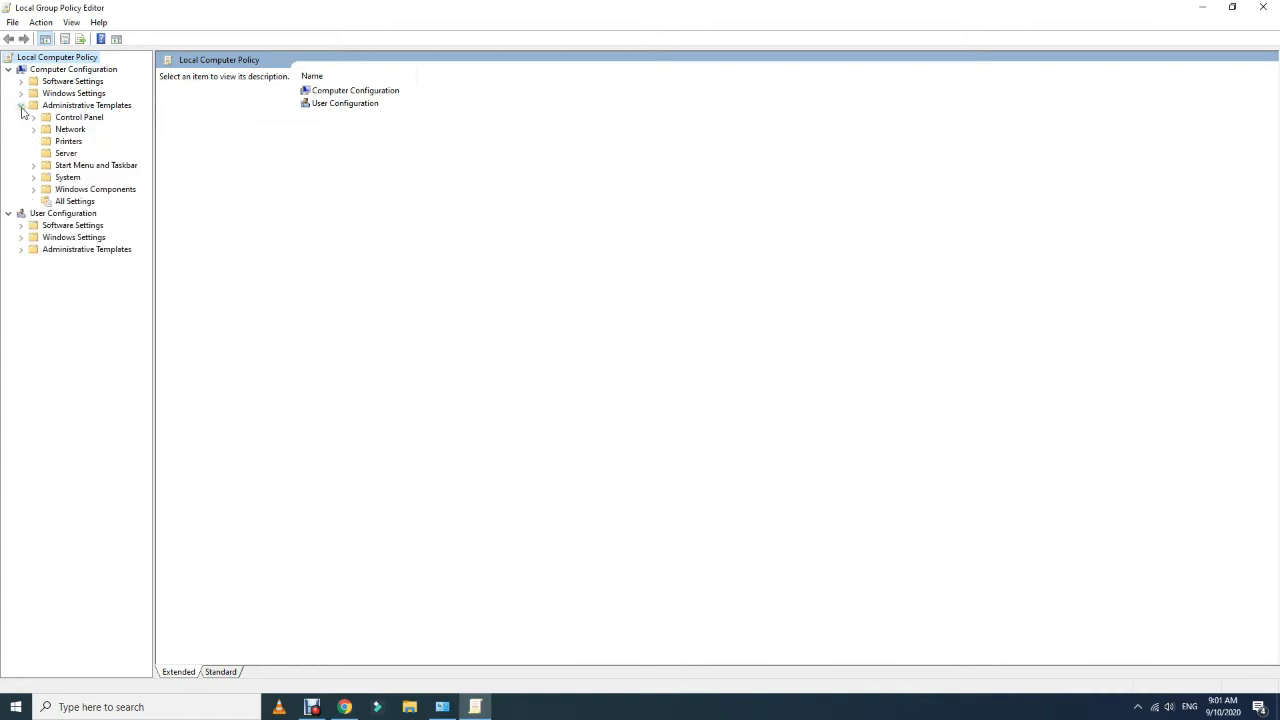
{"action": "left_click", "coordinate": [63, 178]}
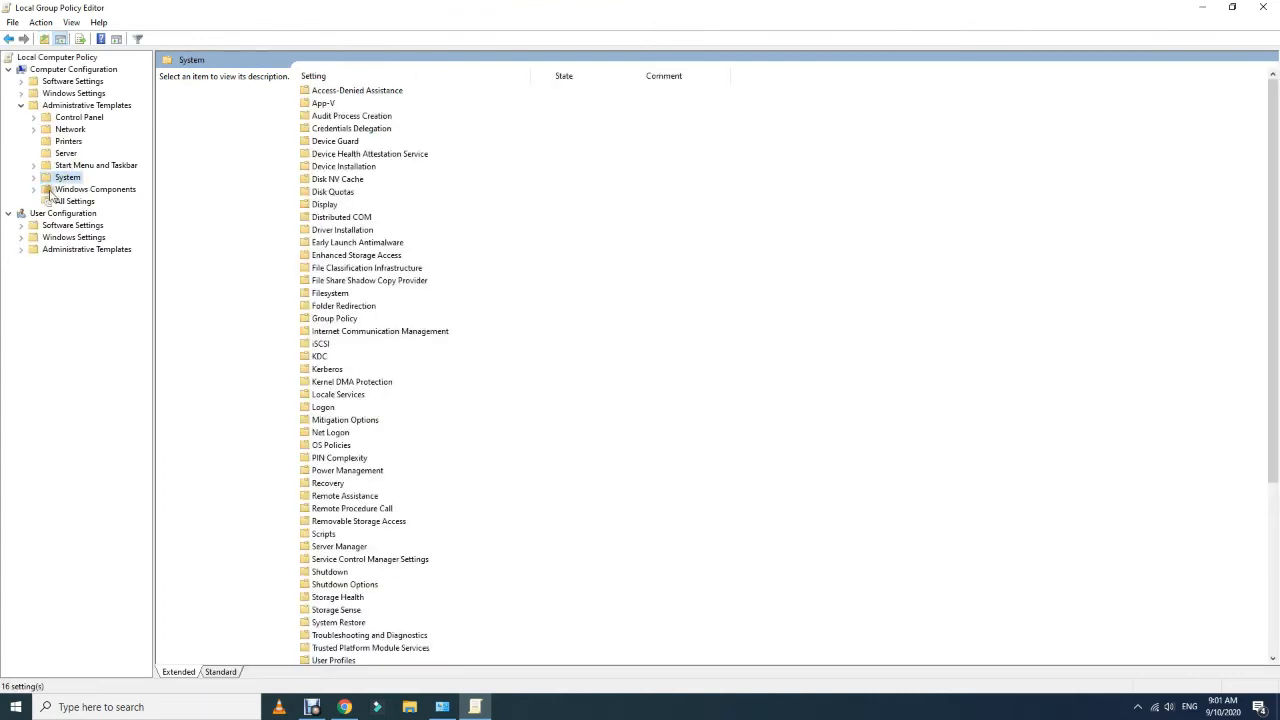
{"action": "left_click", "coordinate": [33, 178]}
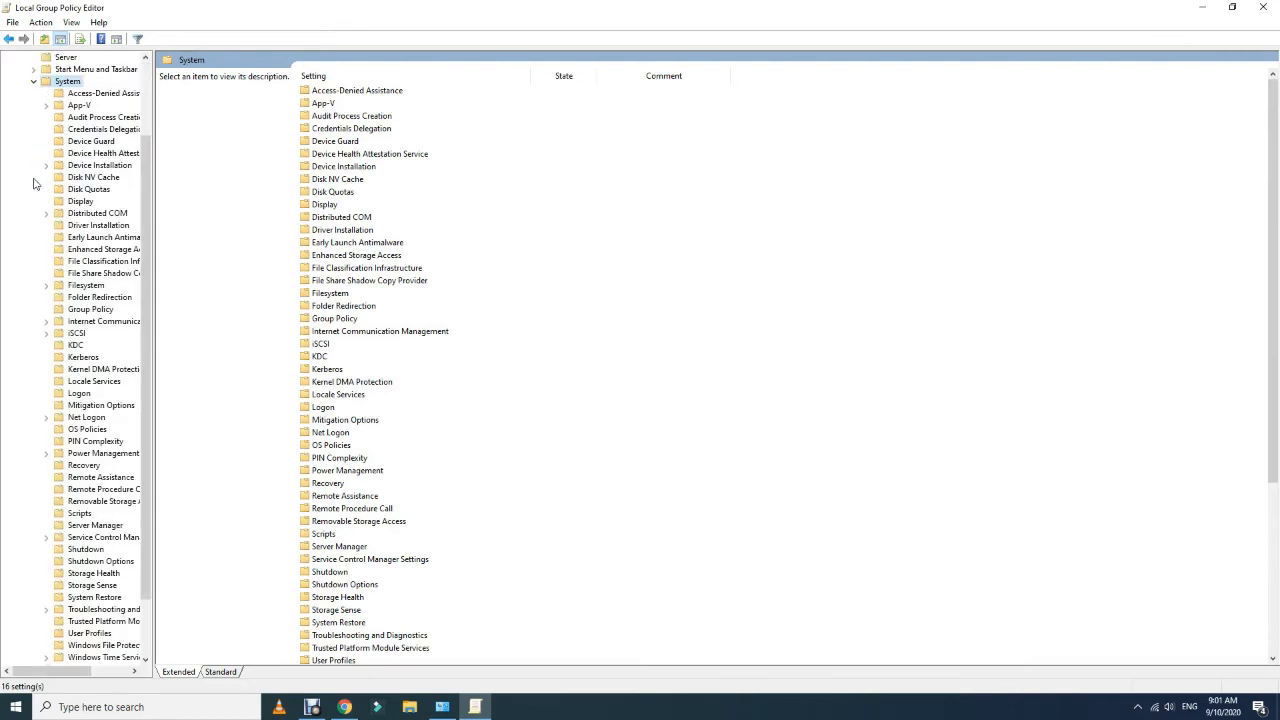
{"action": "left_click", "coordinate": [33, 92]}
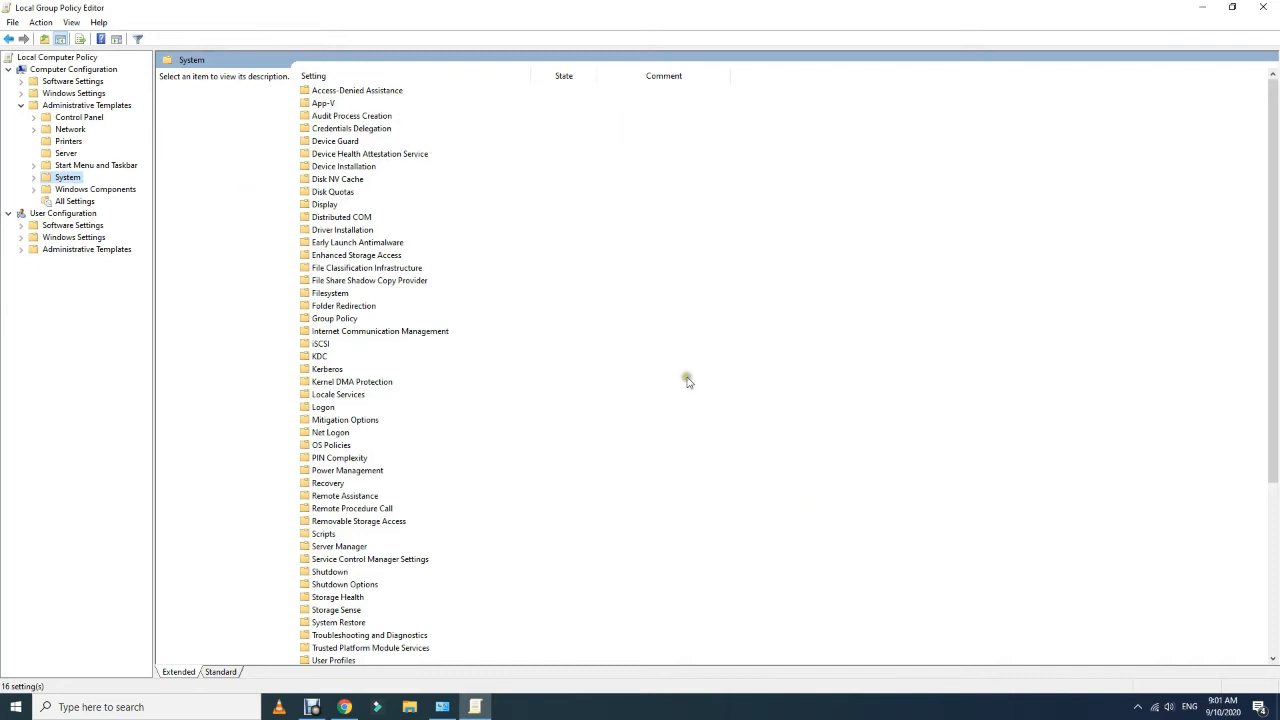
{"action": "scroll", "coordinate": [609, 340], "scroll_direction": "down", "scroll_amount": 6}
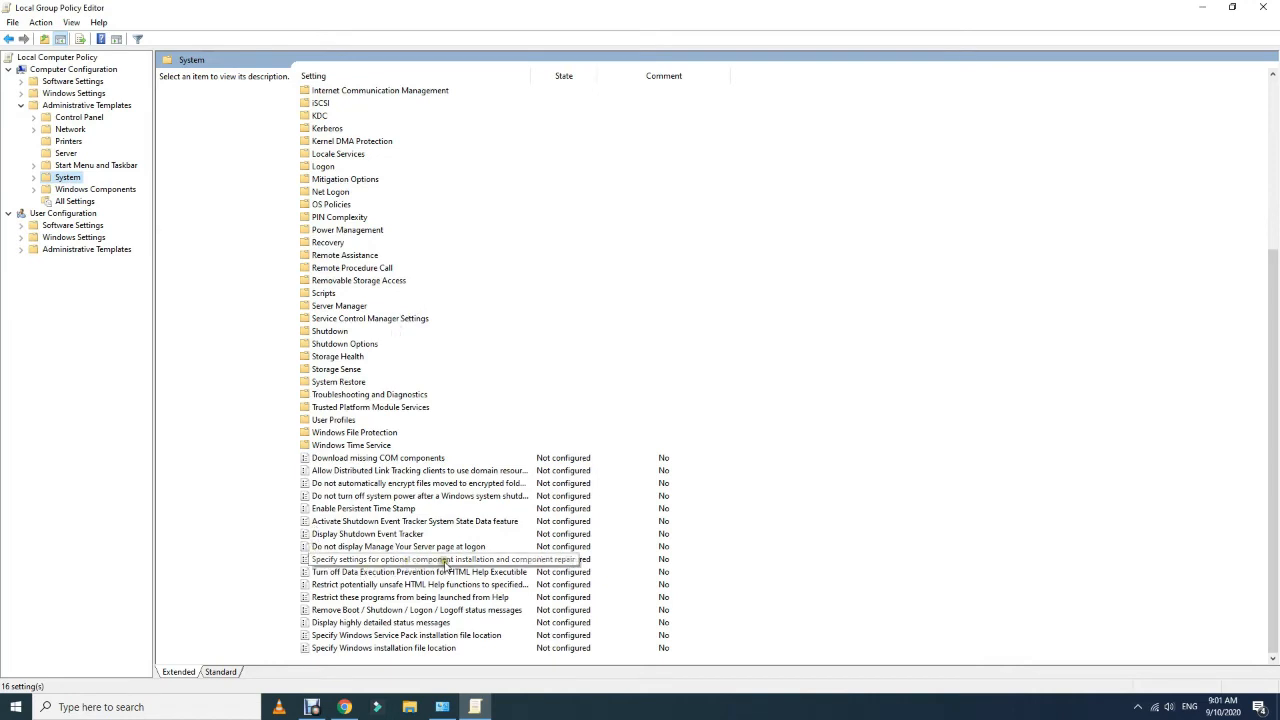
Try enabling "Specify settings for optional component installation and component repair" with direct Windows Update download instead of WSUS, then discard it and close the editor.
{"action": "double_click", "coordinate": [510, 564]}
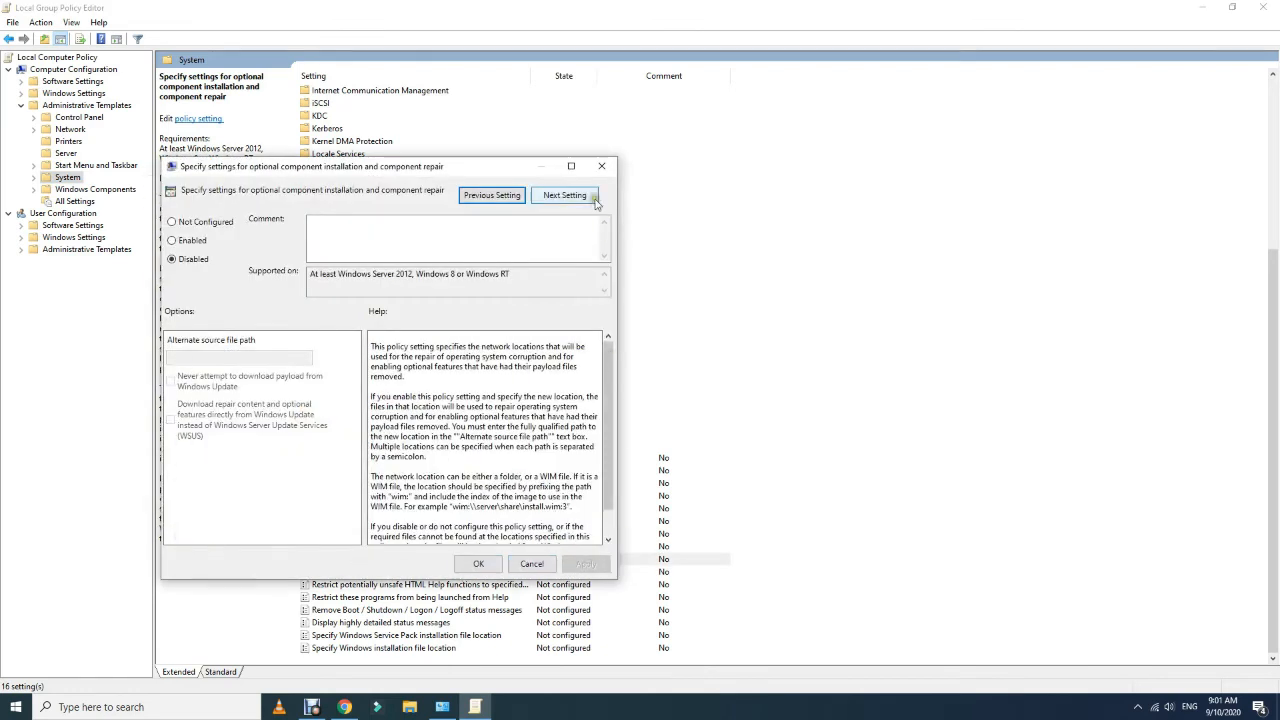
{"action": "left_click", "coordinate": [173, 241]}
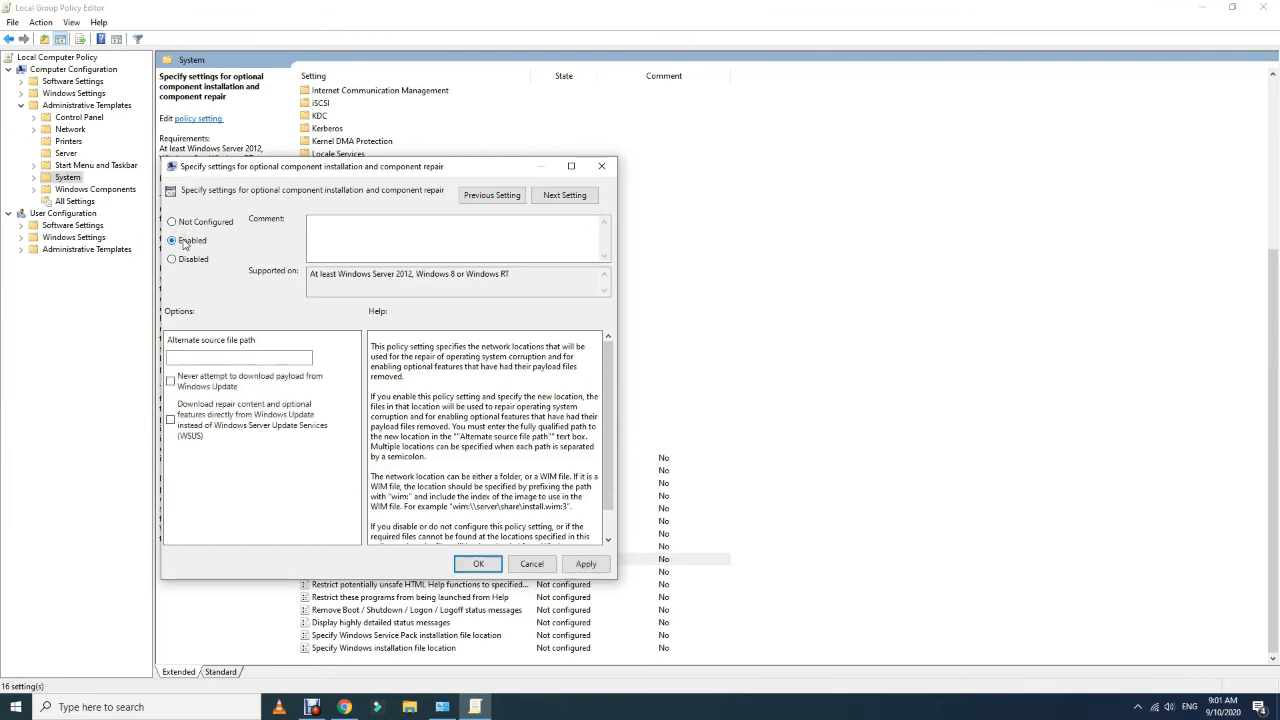
{"action": "left_click", "coordinate": [171, 421]}
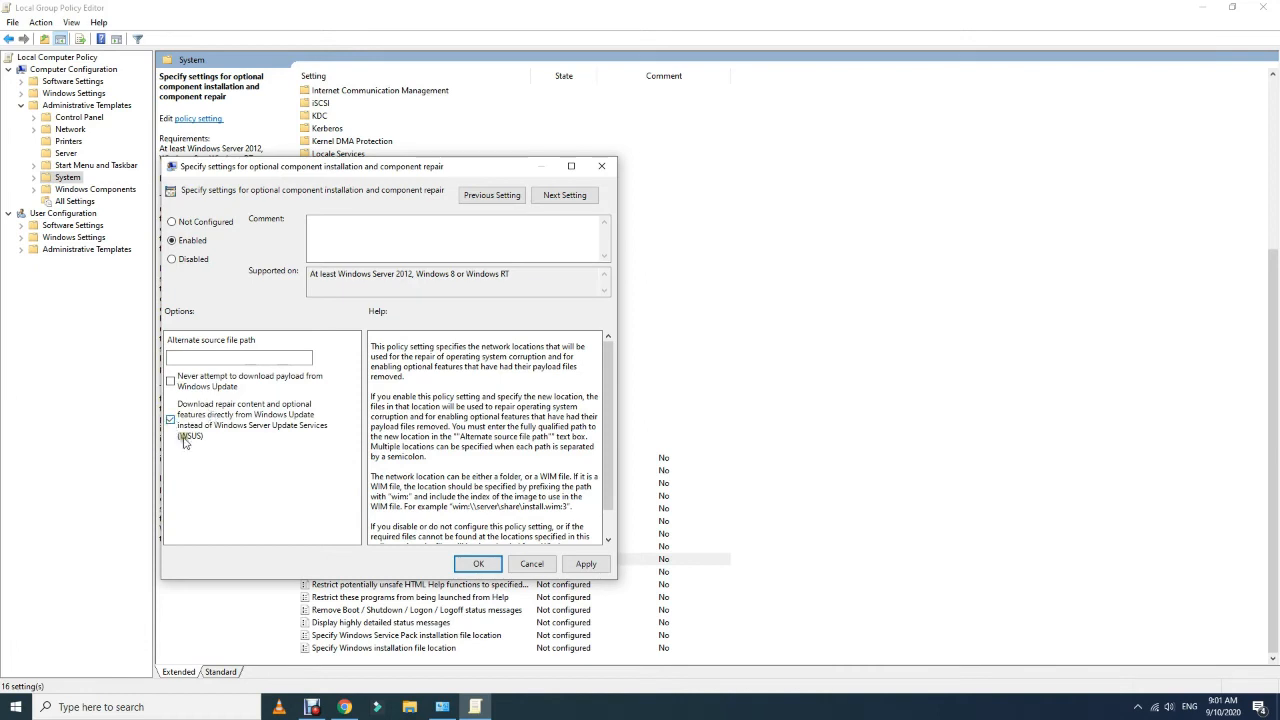
{"action": "left_click", "coordinate": [527, 565]}
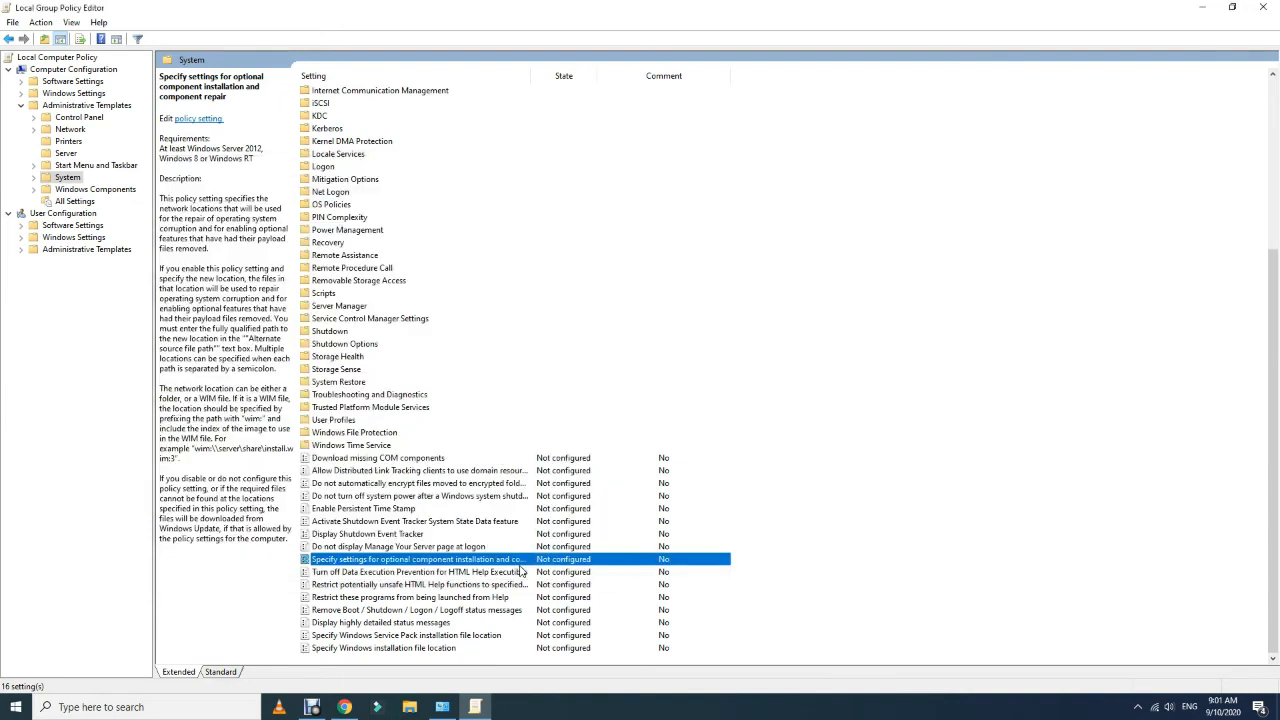
{"action": "left_click", "coordinate": [1262, 9]}
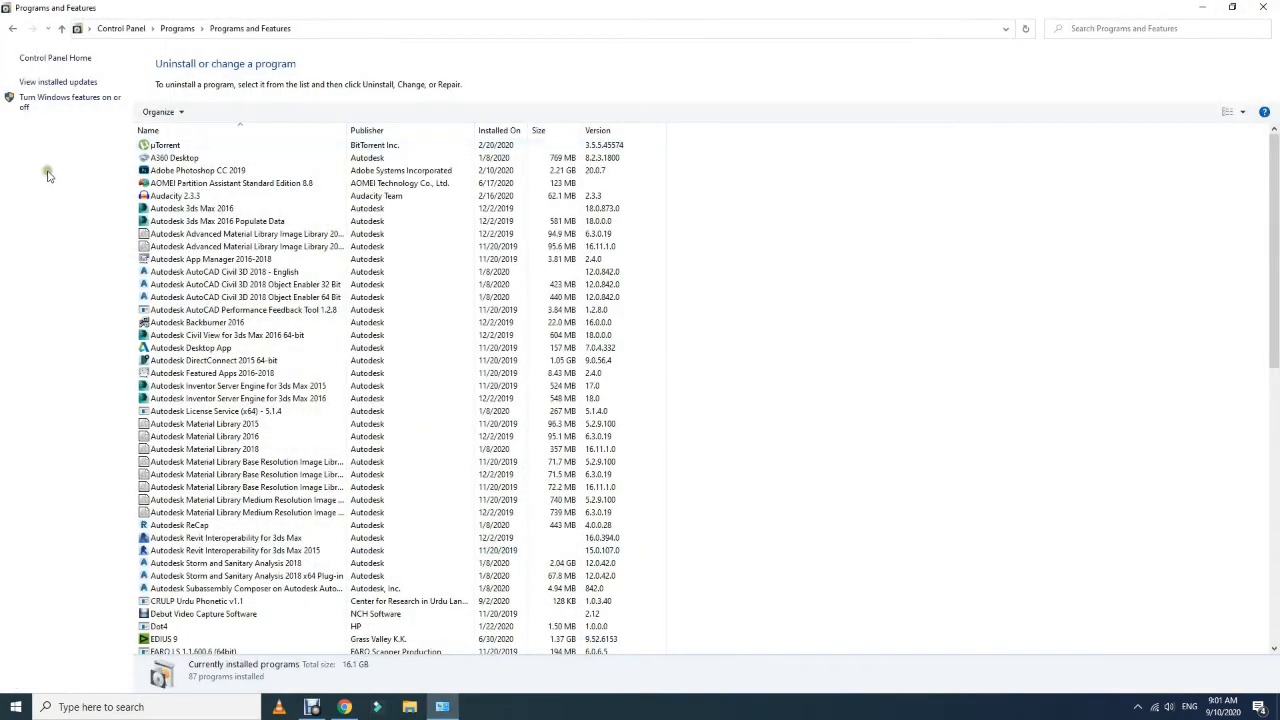
Mark .NET Framework 3.5 (includes .NET 2.0 and 3.0) in the Windows features list, then cancel the selection.
{"action": "left_click", "coordinate": [47, 104]}
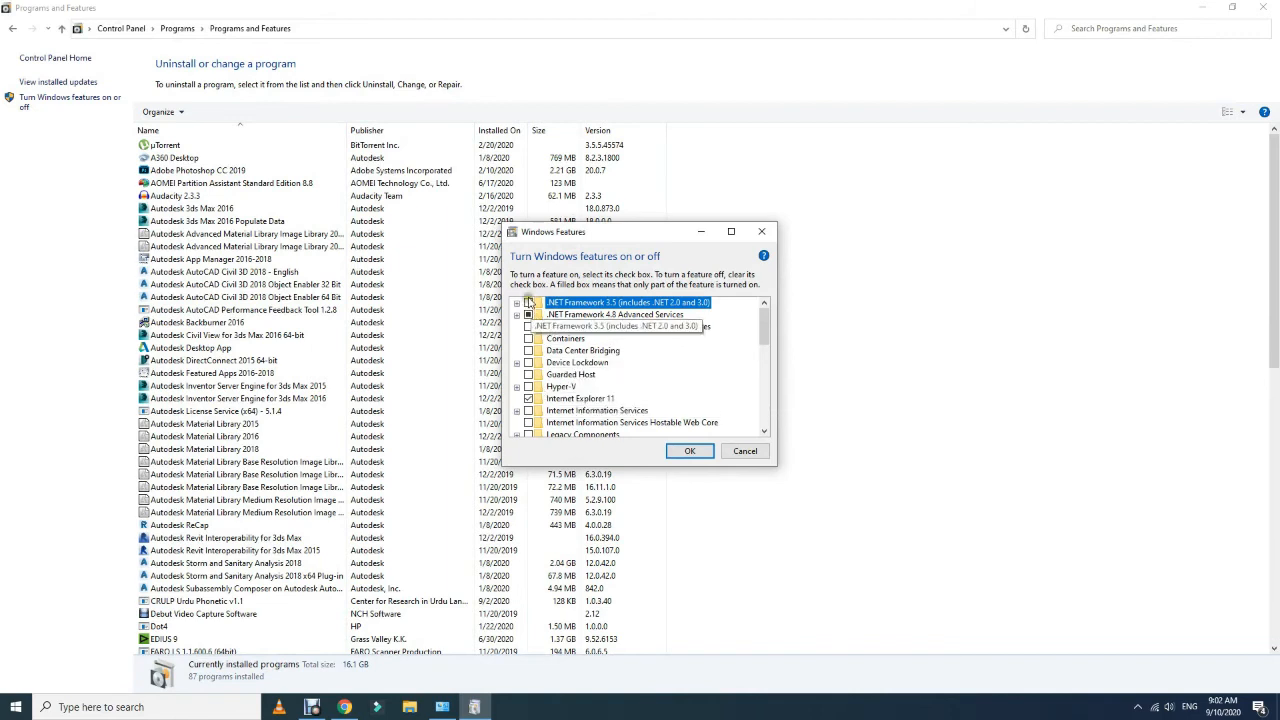
{"action": "left_click", "coordinate": [529, 303]}
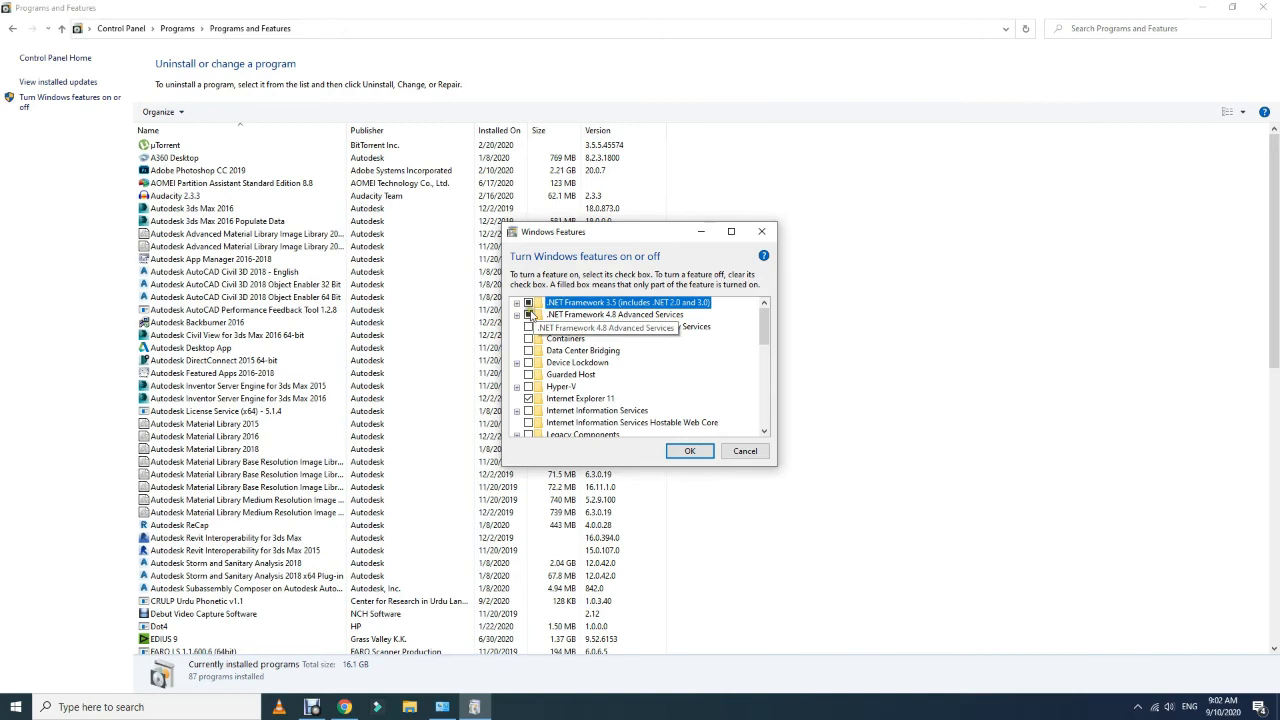
{"action": "left_click", "coordinate": [746, 453]}
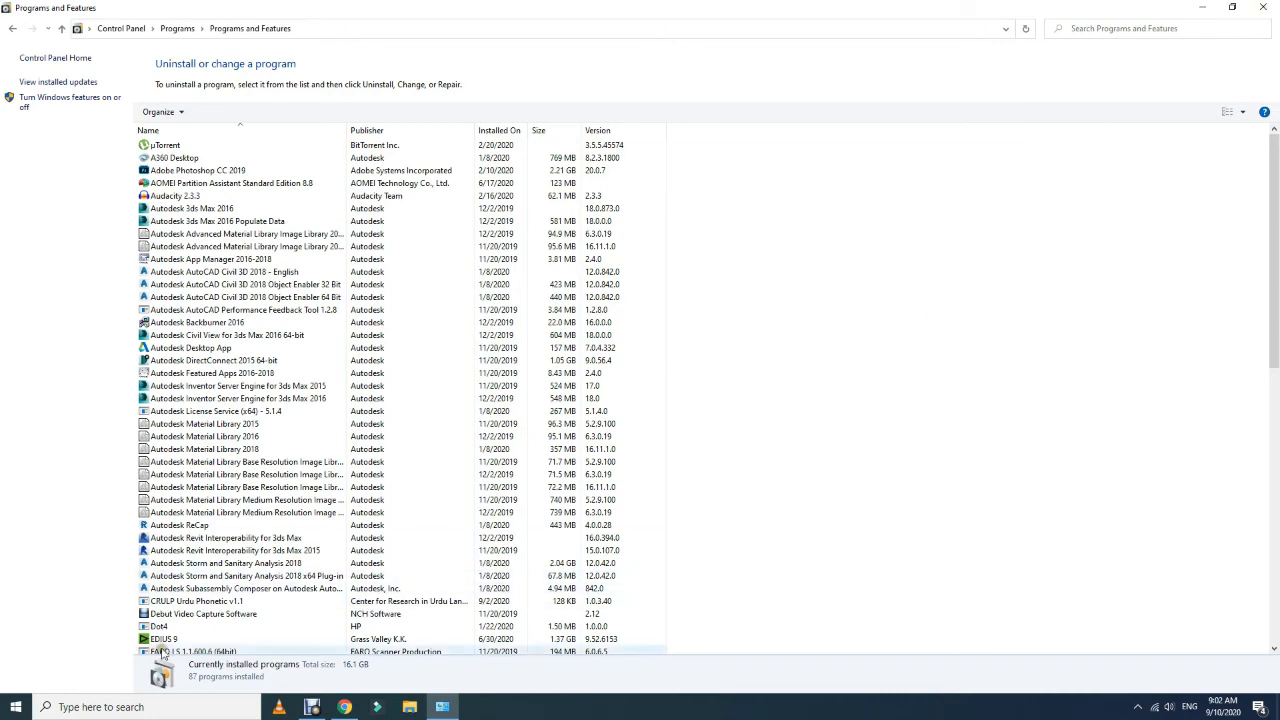
Find Command Prompt through Windows search and run it as administrator, allowing the elevation request.
{"action": "left_click", "coordinate": [149, 709]}
{"action": "type", "text": "comma"}
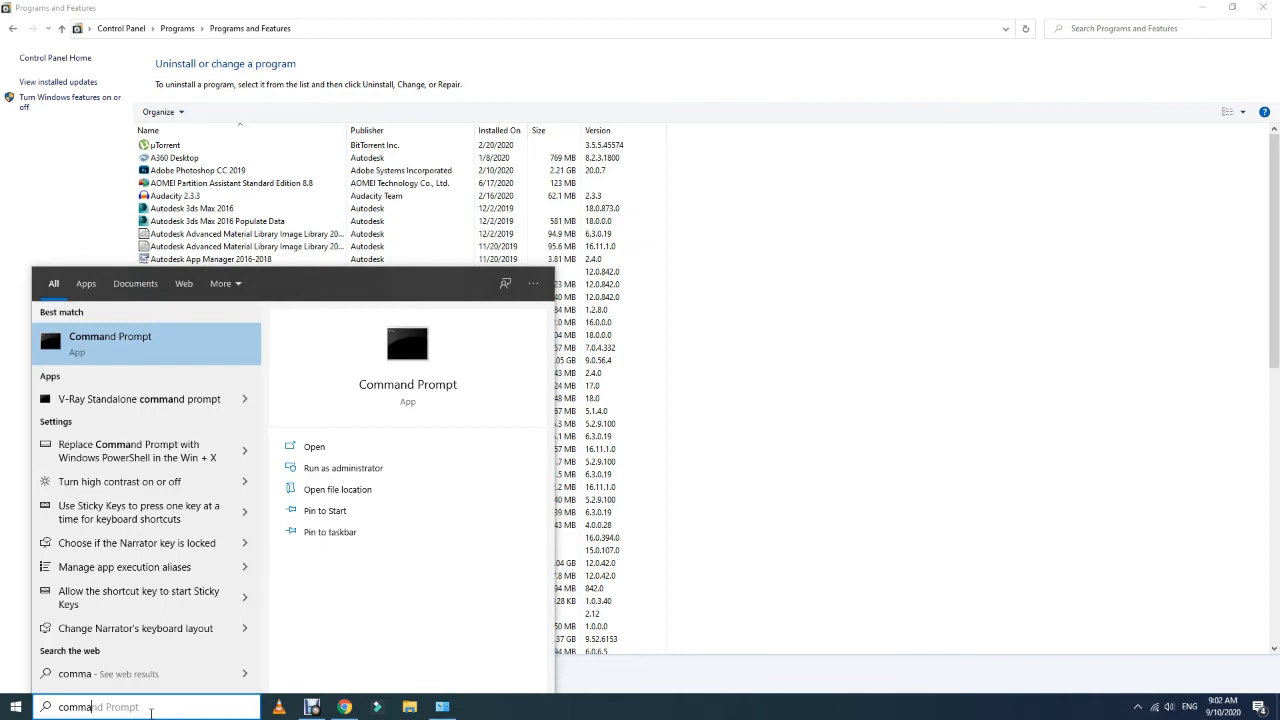
{"action": "type", "text": "n"}
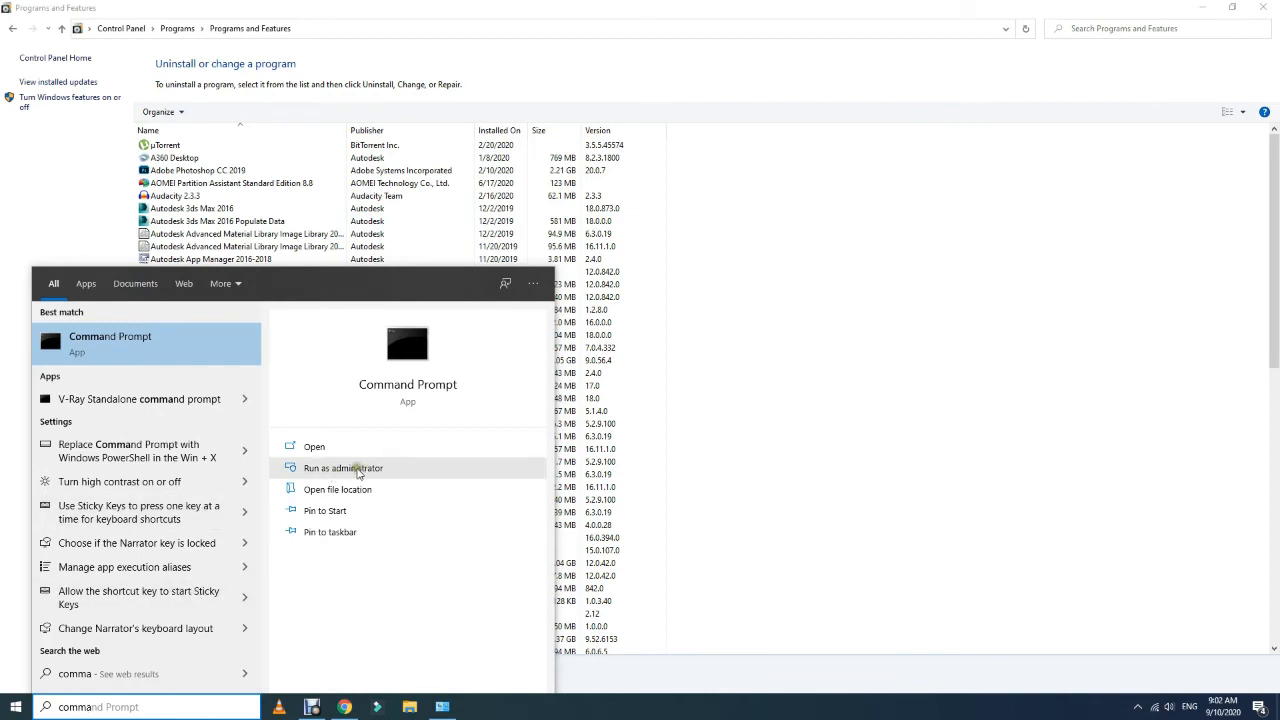
{"action": "left_click", "coordinate": [358, 470]}
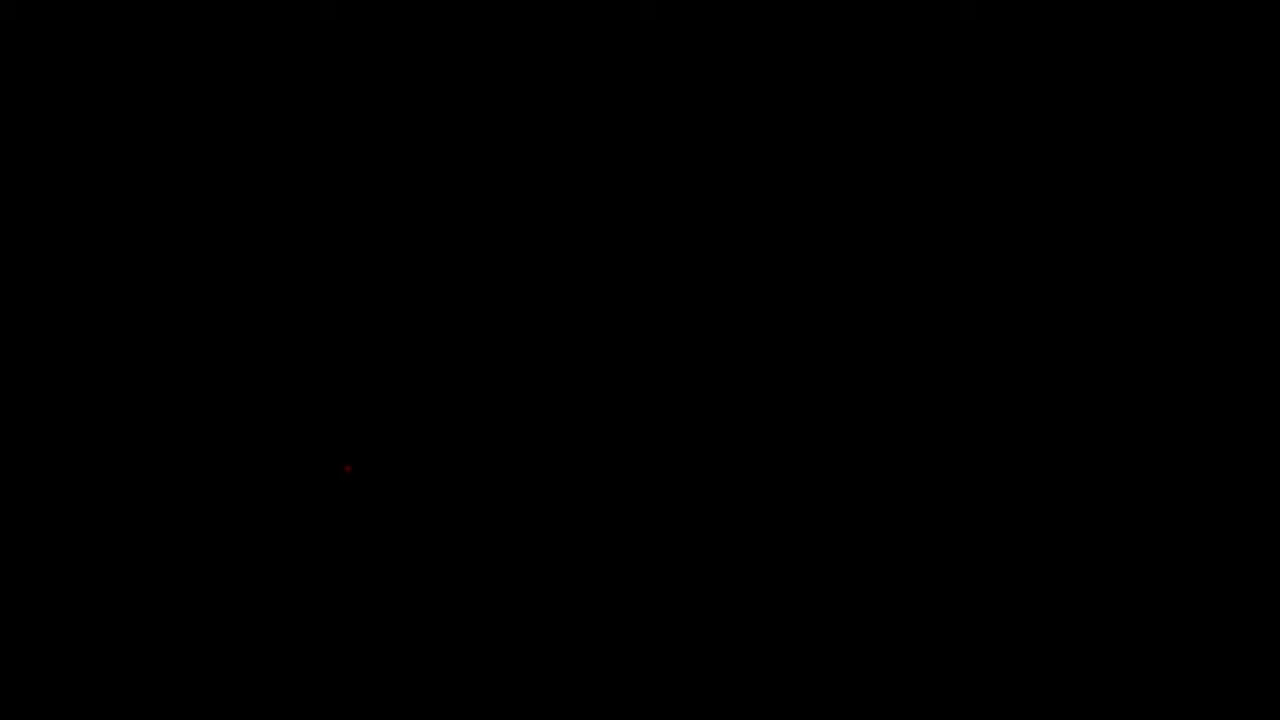
{"action": "left_click", "coordinate": [531, 438]}
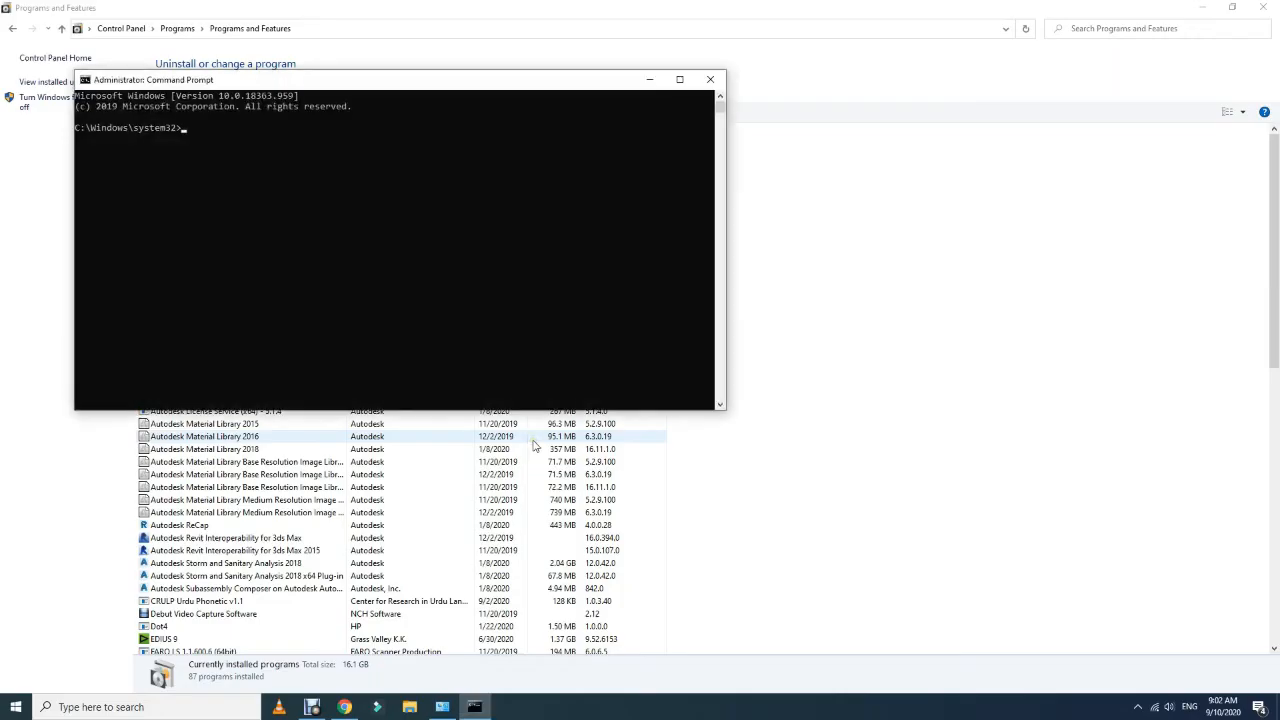